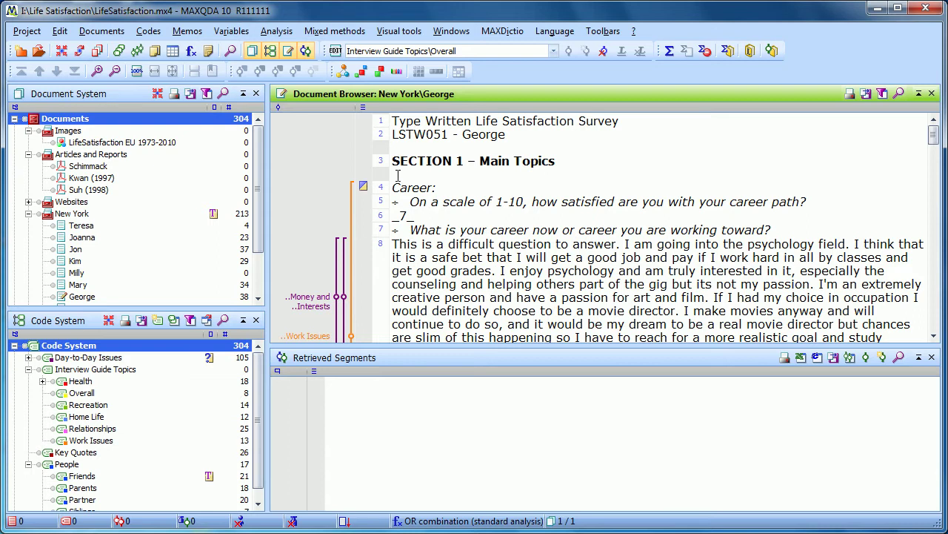
Step: Select the New York\George interview and confirm Codeline is available in the Visual tools list
click(83, 297)
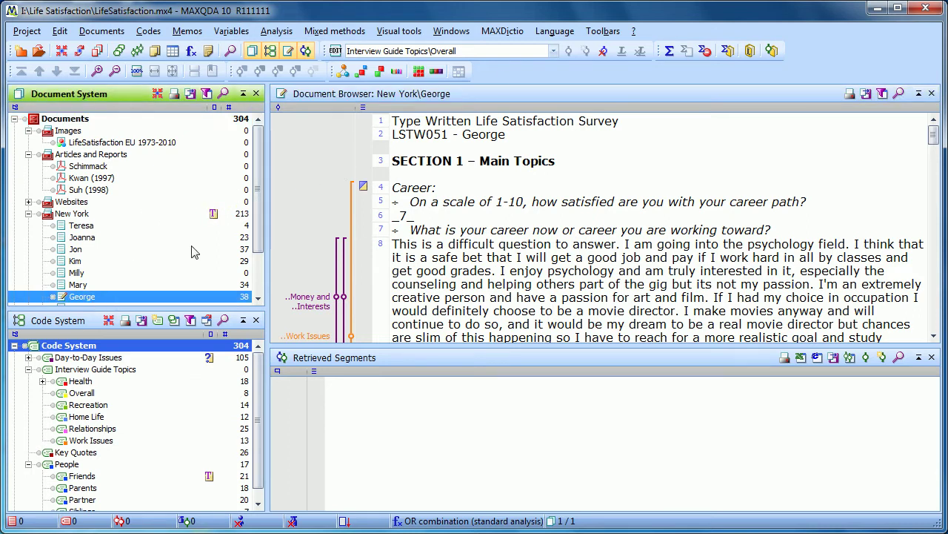
click(415, 33)
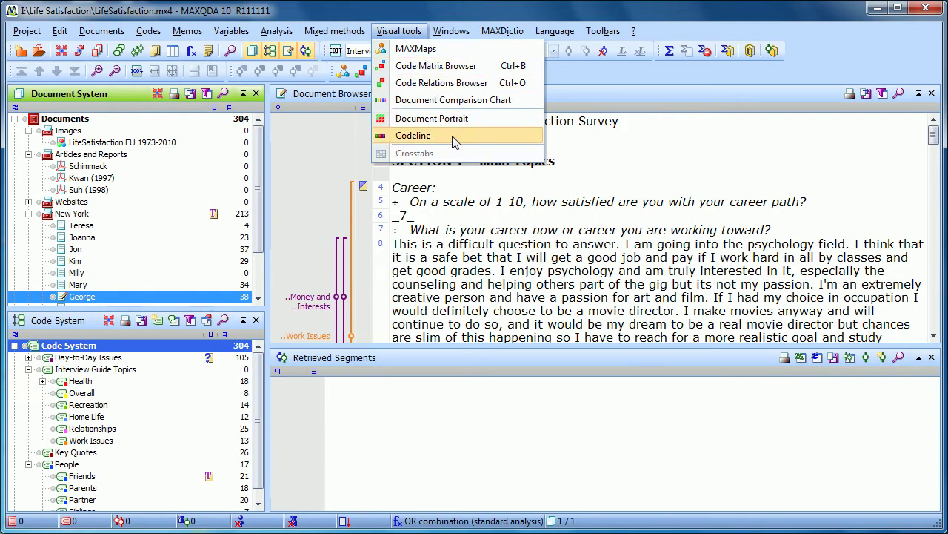
click(180, 123)
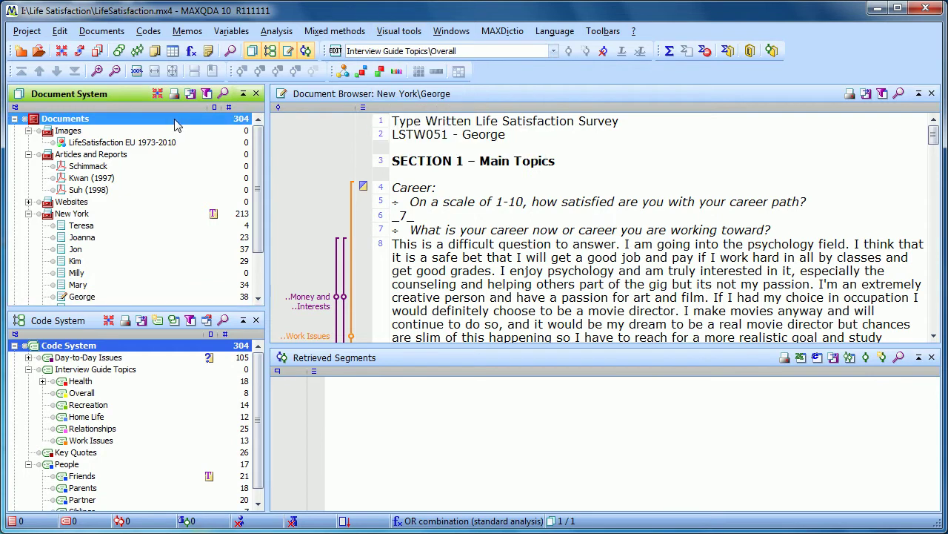
click(402, 33)
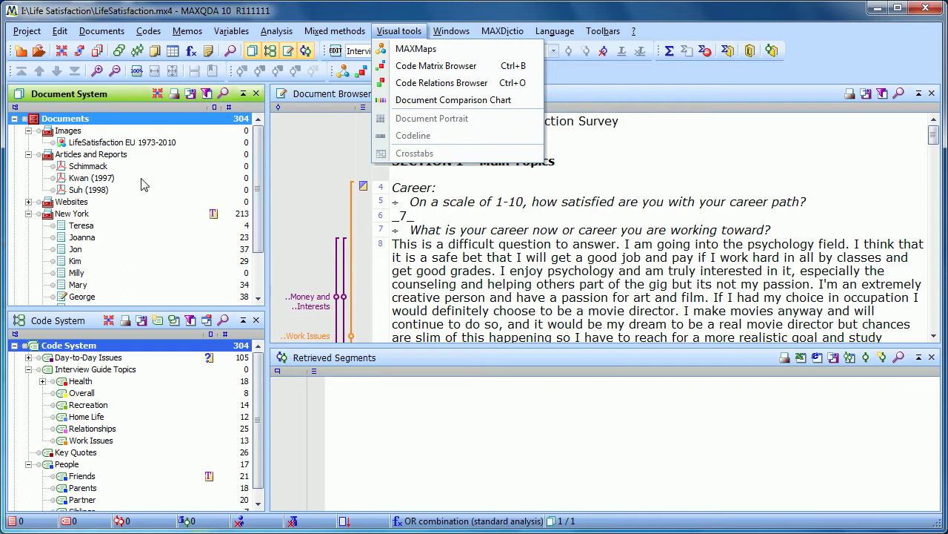
click(85, 297)
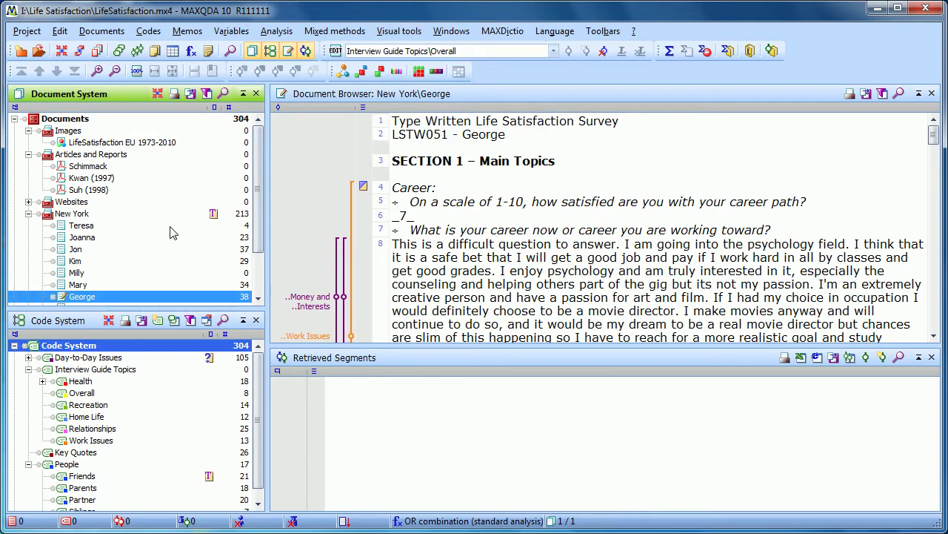
click(400, 33)
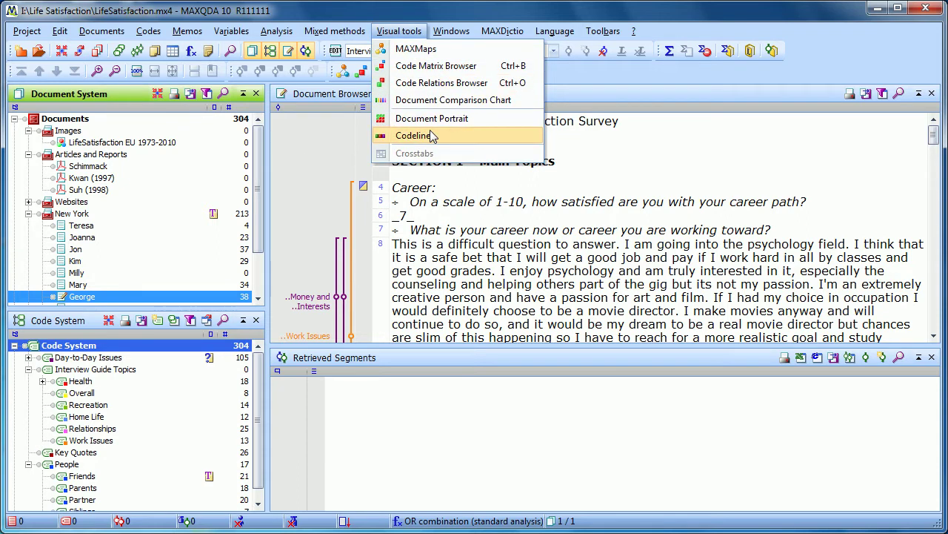
click(81, 297)
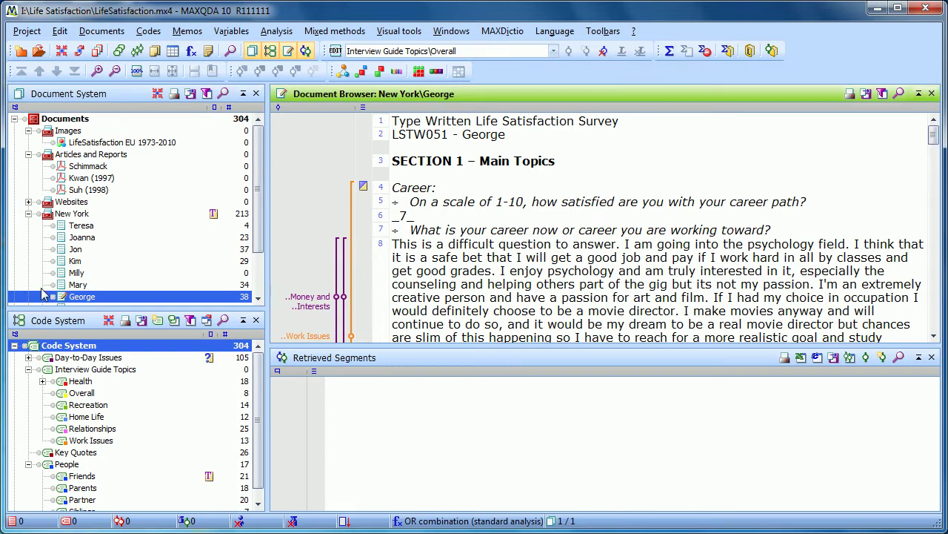
Step: Generate a default Codeline chart for George from its context menu, showing paragraphs 1–20
right_click(82, 297)
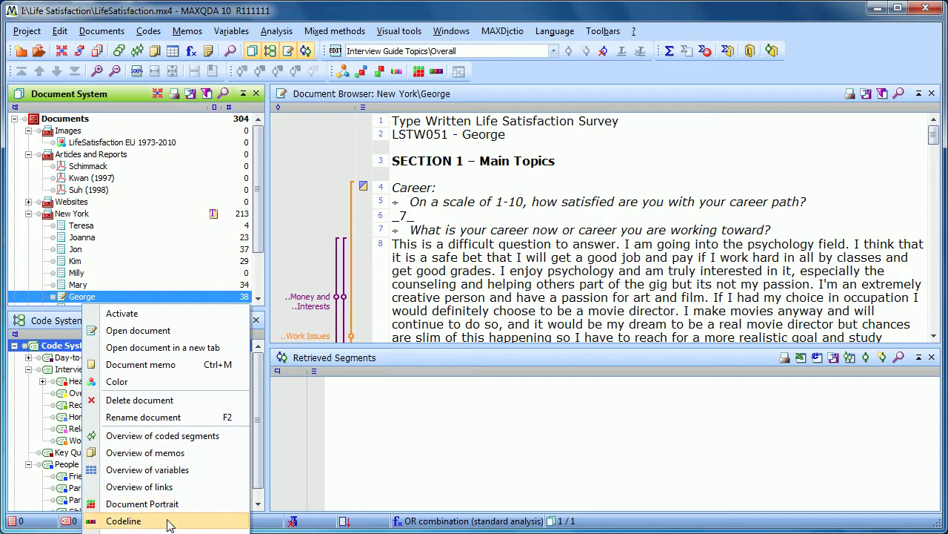
click(123, 521)
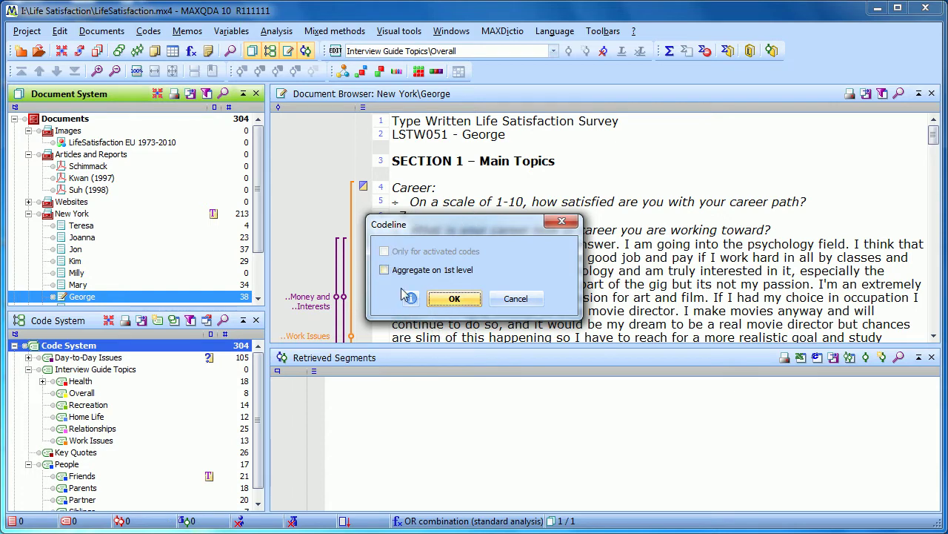
click(470, 302)
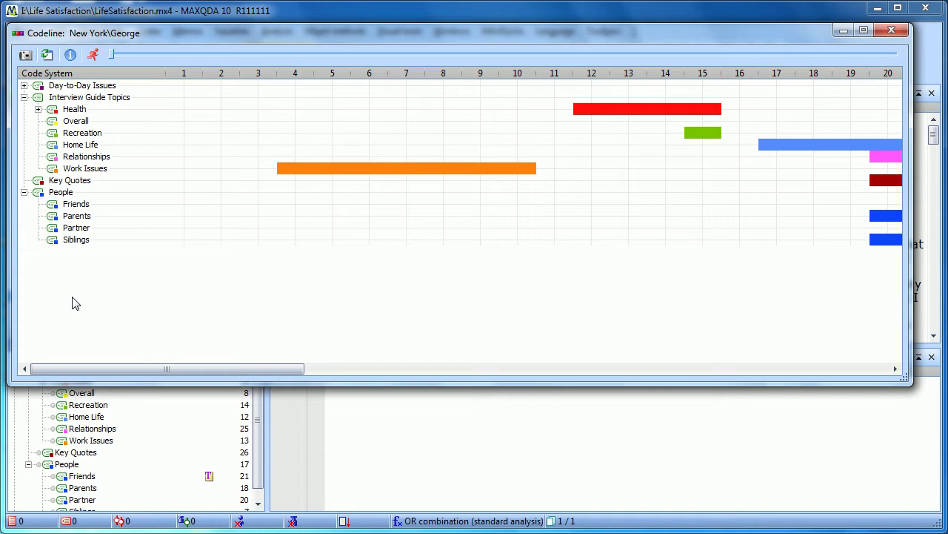
click(24, 86)
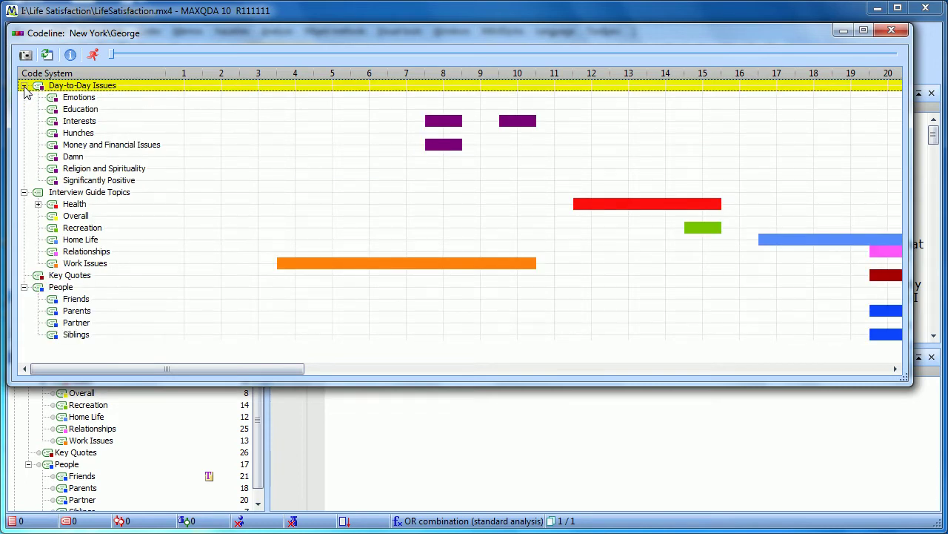
click(24, 86)
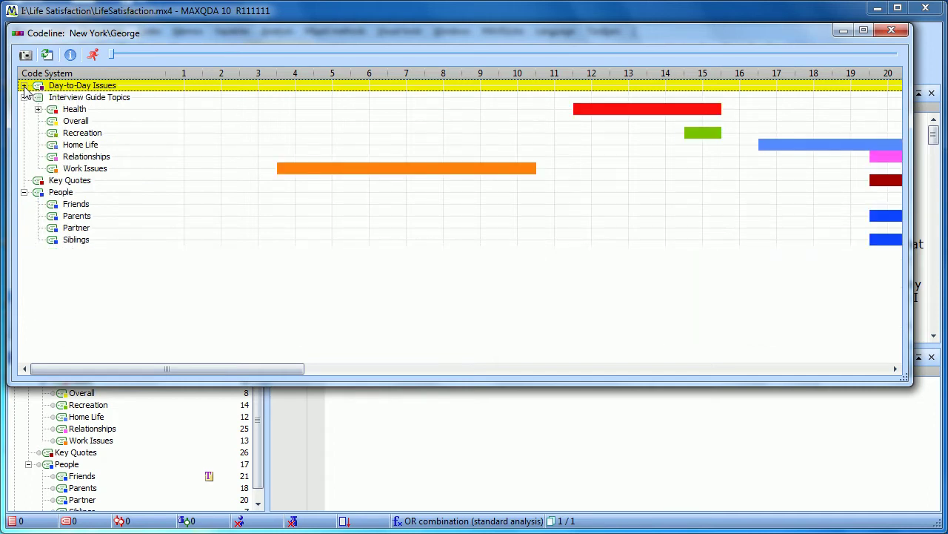
click(24, 98)
click(23, 122)
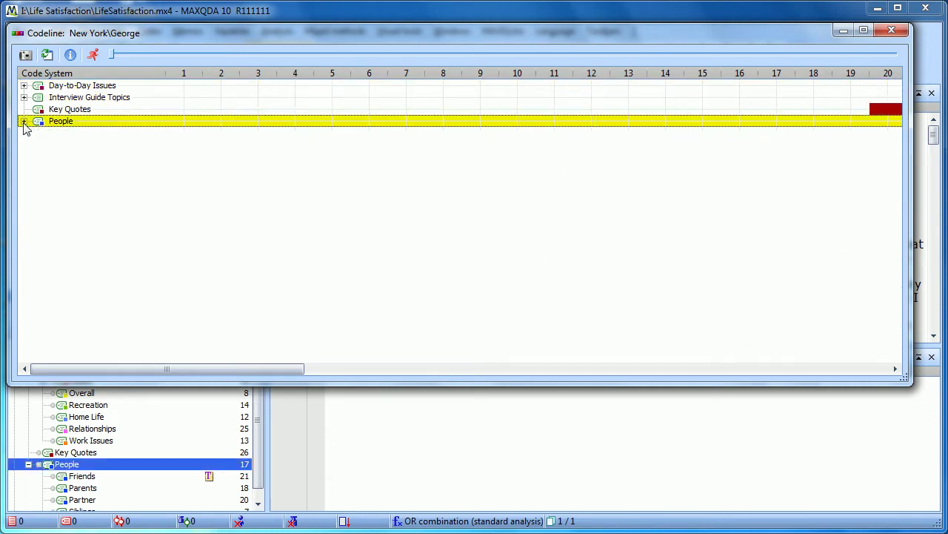
click(24, 121)
click(23, 98)
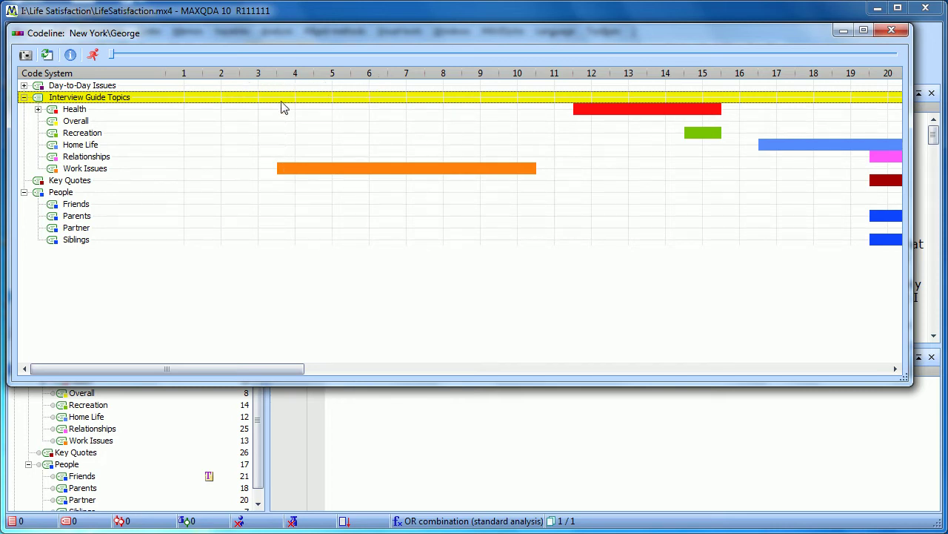
Step: Scroll the Codeline chart forward to paragraphs 12–31, then back to start at paragraph 3
mouse_move(281, 176)
drag(111, 56, 200, 57)
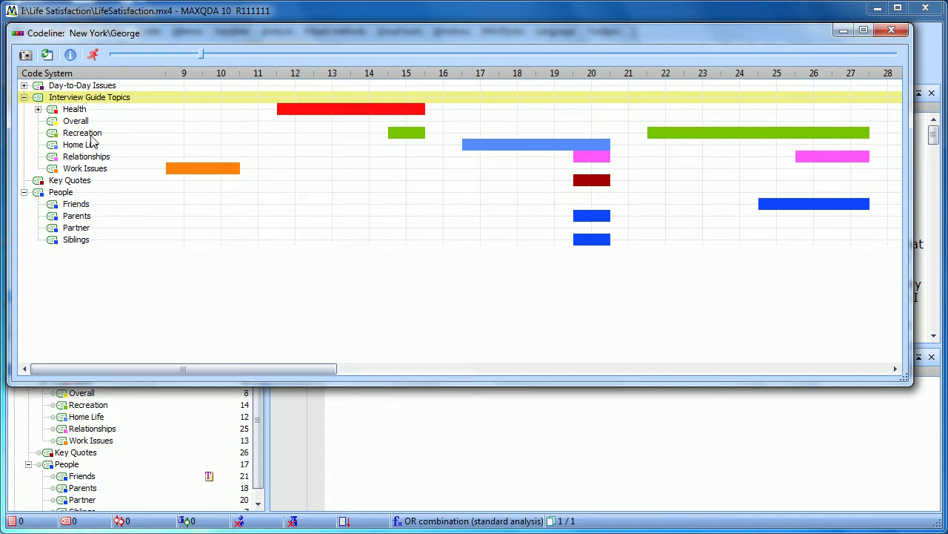
mouse_move(92, 369)
mouse_down()
mouse_move(259, 365)
mouse_move(74, 368)
mouse_up()
drag(201, 50, 249, 54)
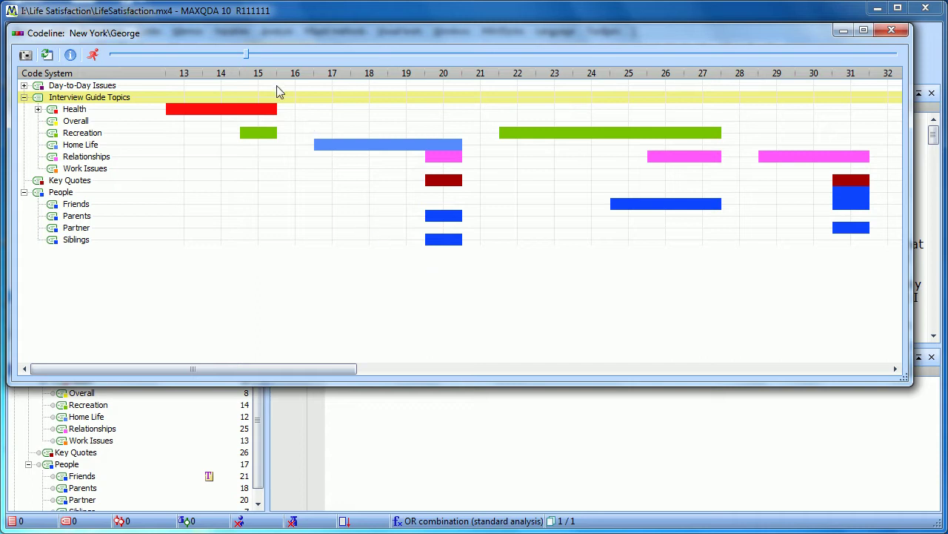
drag(250, 52, 111, 56)
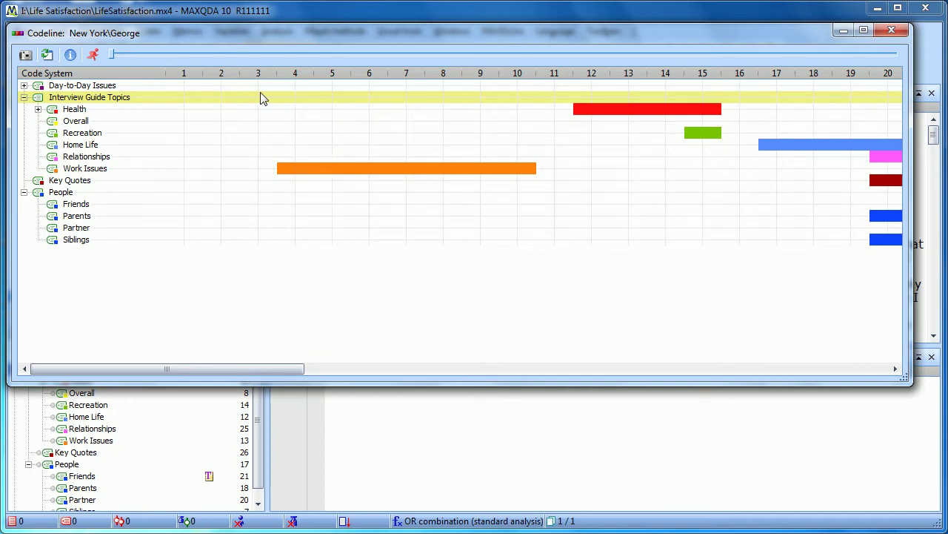
Step: Collapse and re-expand Interview Guide Topics, then close the Codeline window
click(23, 97)
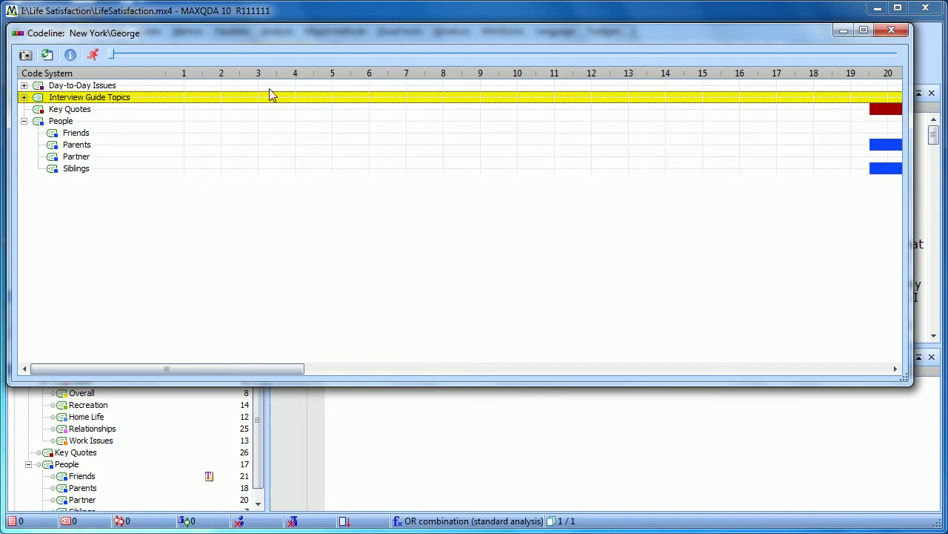
click(23, 97)
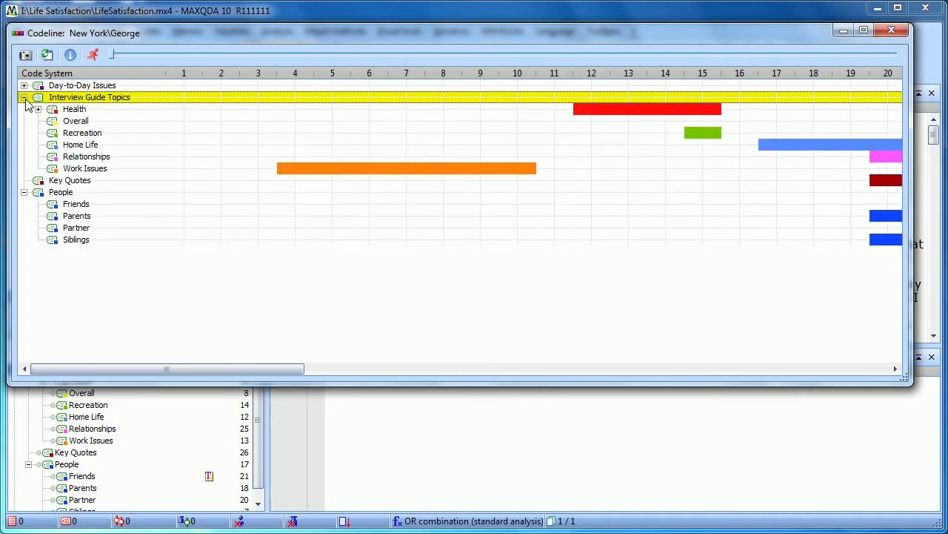
click(901, 35)
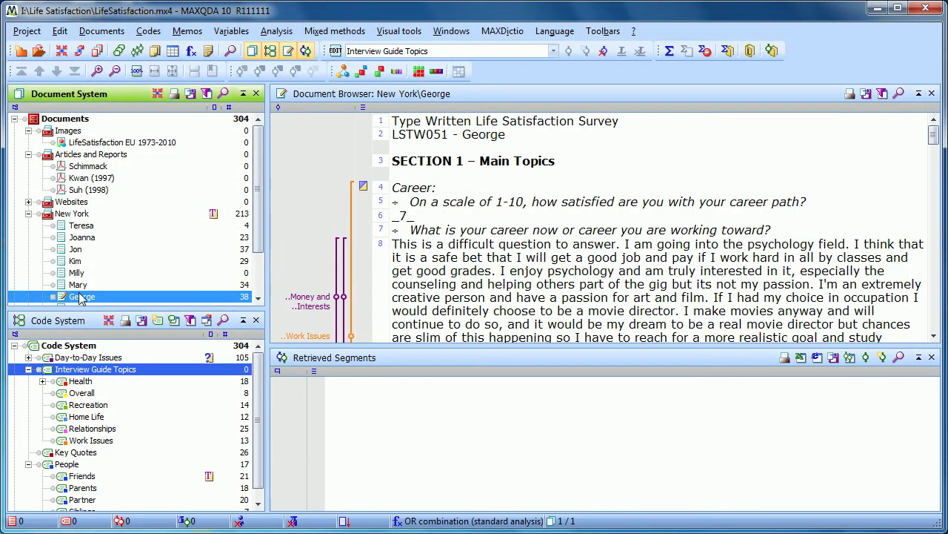
Step: Start a new Codeline for George and tick 'Aggregate on 1st level'
right_click(87, 298)
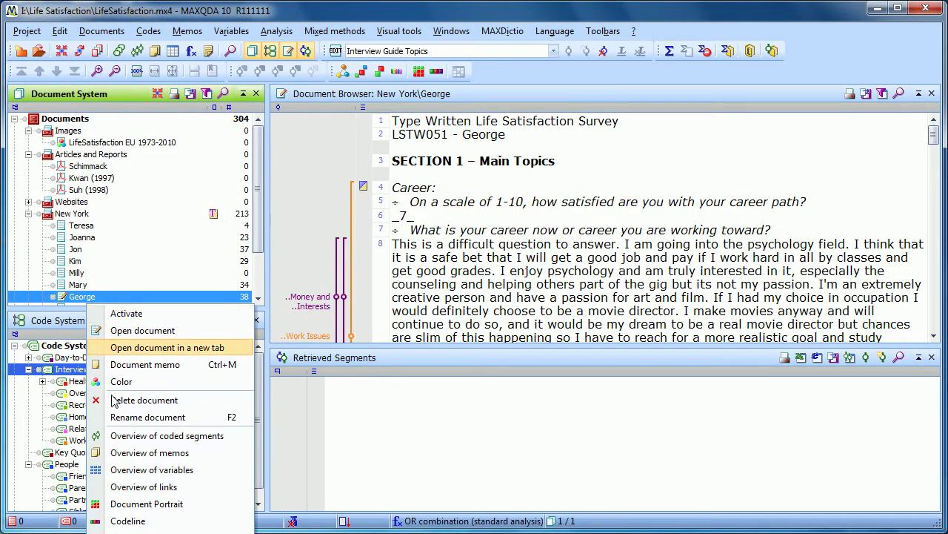
click(127, 521)
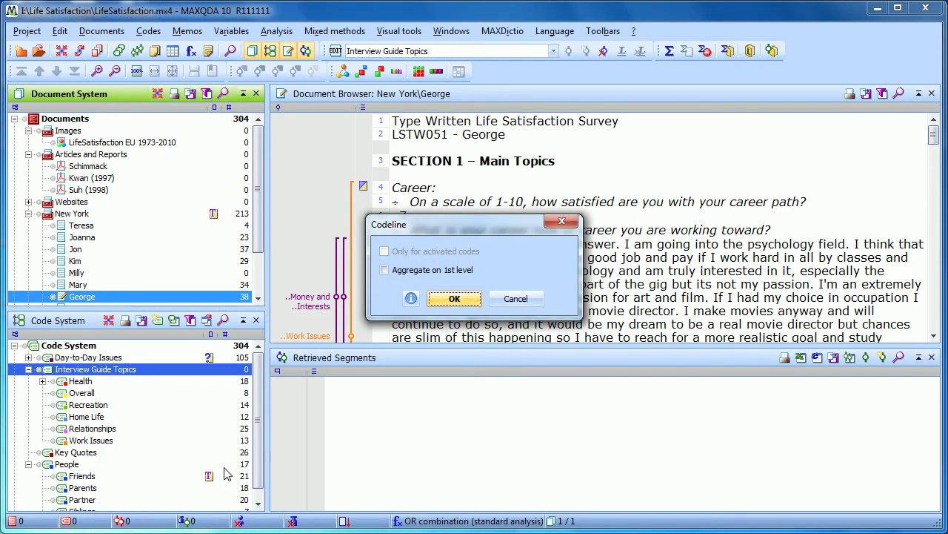
click(384, 270)
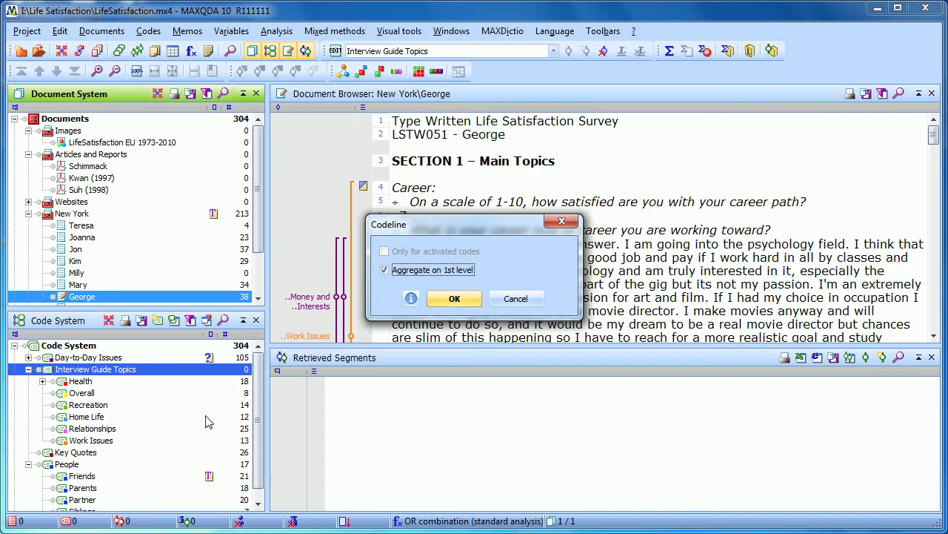
Step: Generate the aggregated Codeline and read paragraph info on the top-level code bars
click(463, 299)
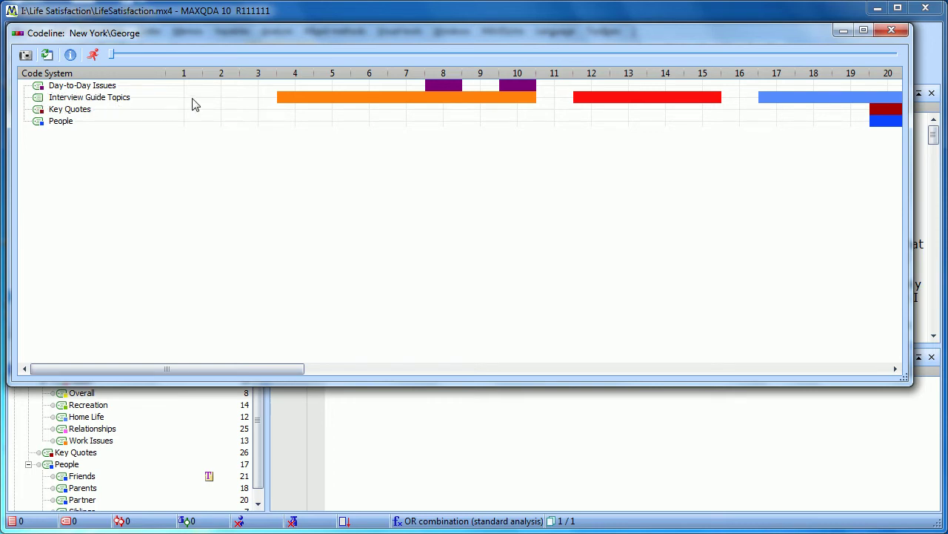
mouse_move(289, 100)
mouse_move(509, 106)
Step: Rebuild George's Codeline without aggregation and highlight the Work Issues row, paragraphs 4–10
click(891, 30)
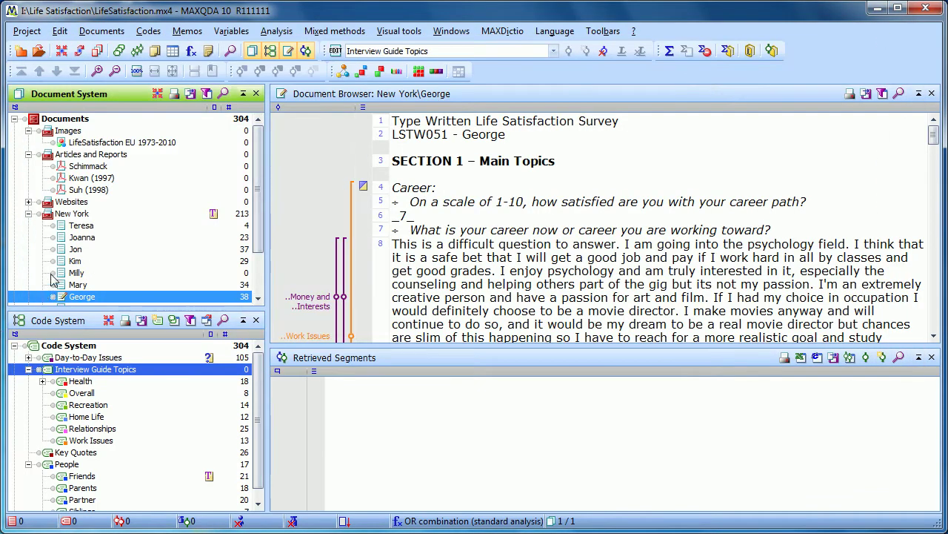
right_click(72, 295)
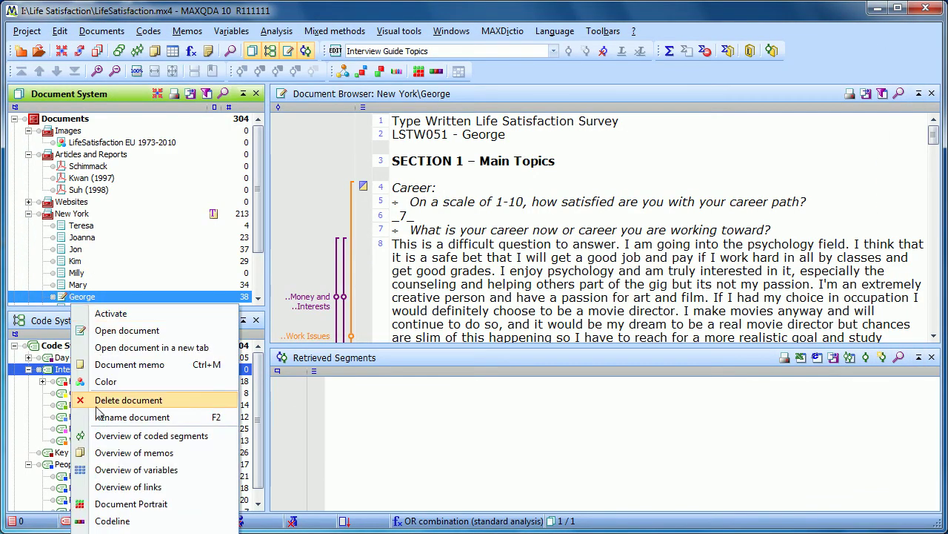
click(102, 522)
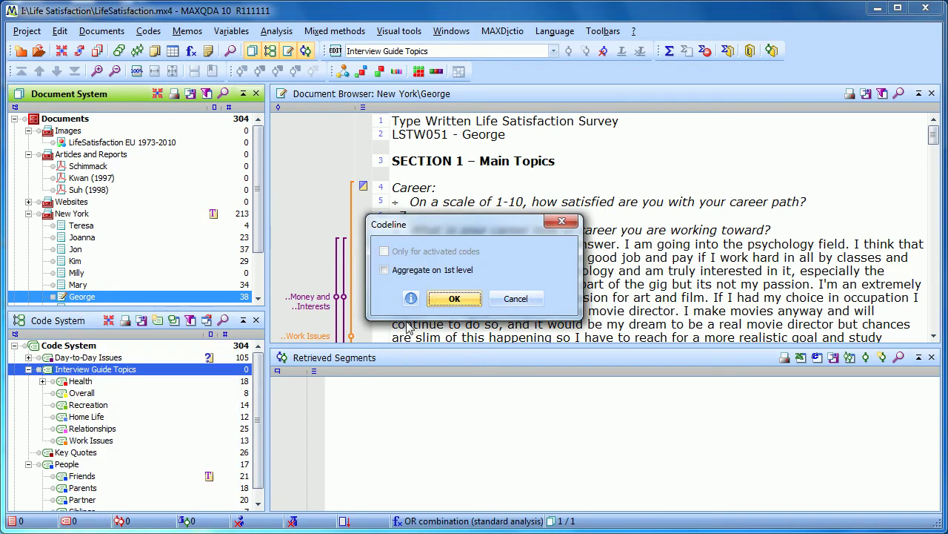
click(449, 299)
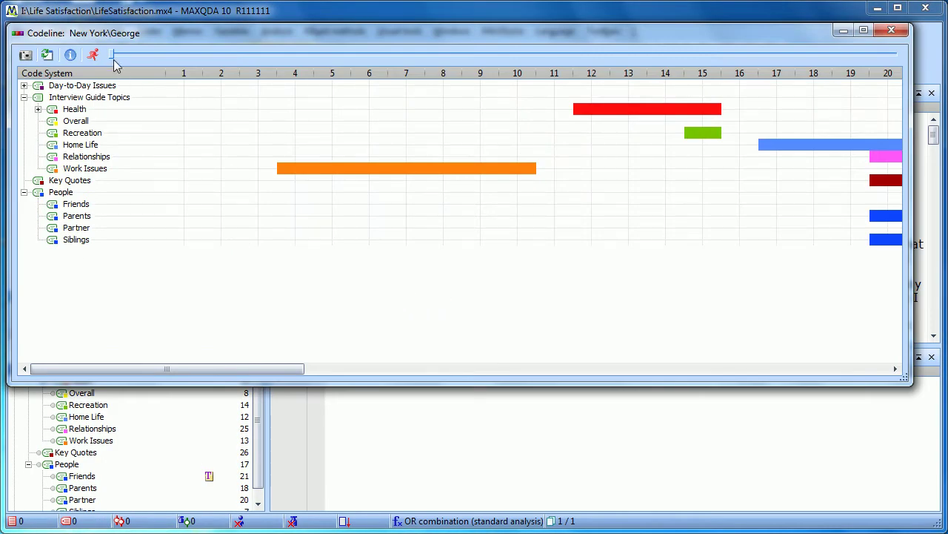
mouse_move(115, 57)
mouse_down()
mouse_move(261, 54)
mouse_move(108, 61)
mouse_up()
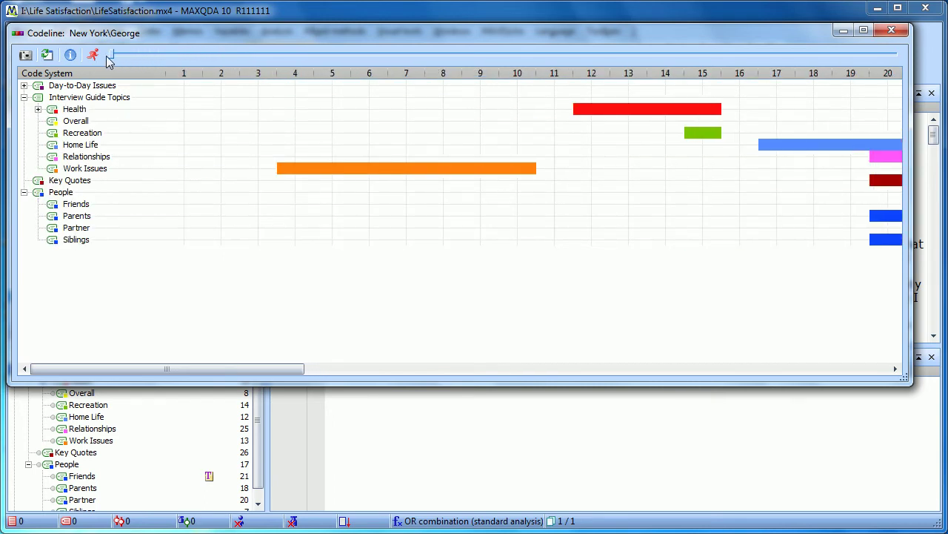
click(123, 172)
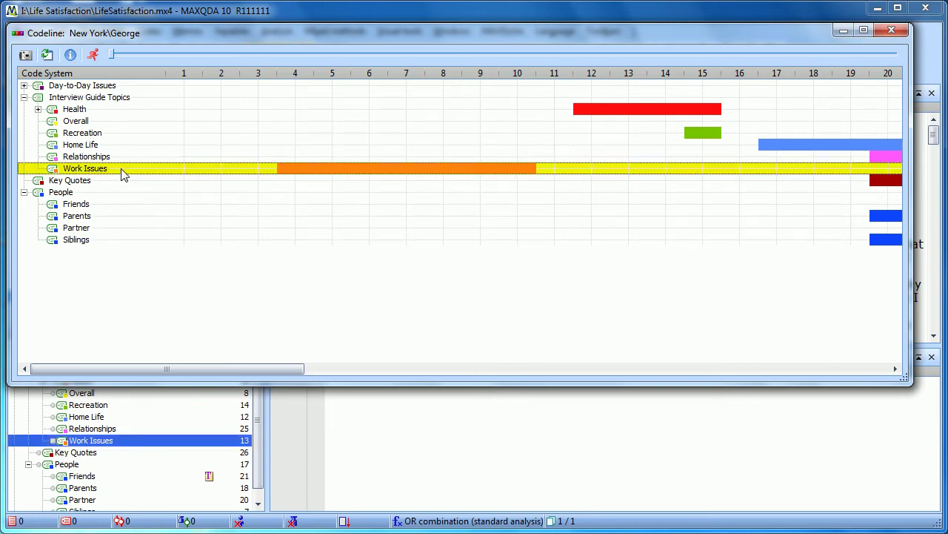
mouse_move(332, 178)
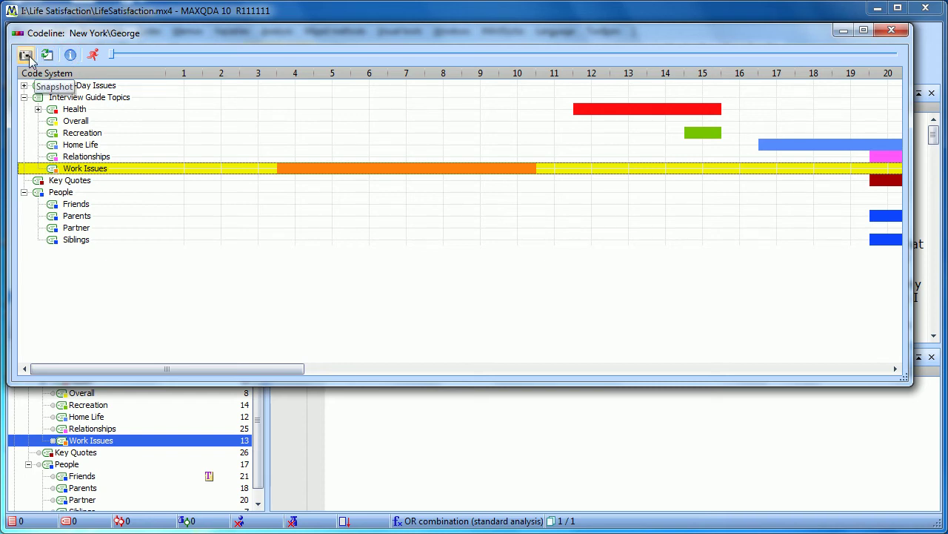
Step: Move the Codeline window down, shrink and narrow it, and slide the chart right
drag(82, 38, 81, 74)
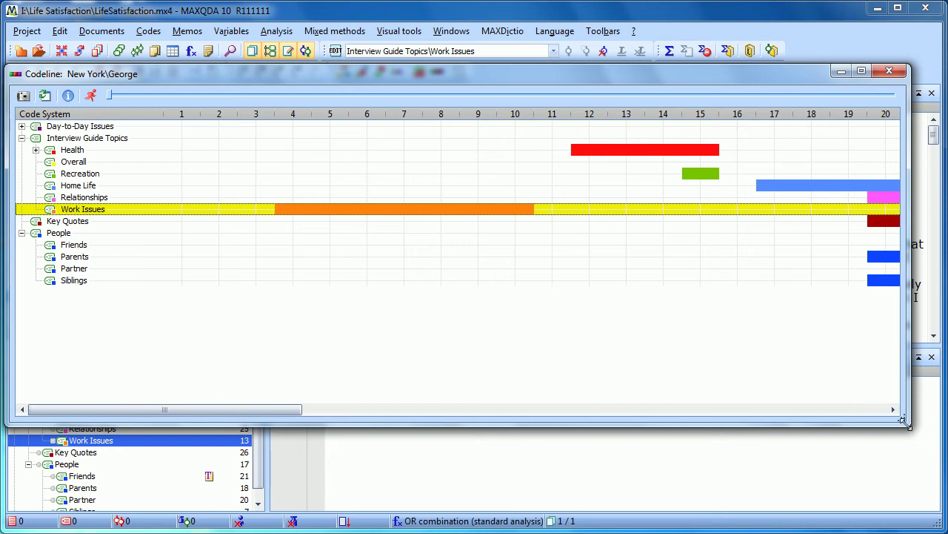
drag(911, 426, 910, 312)
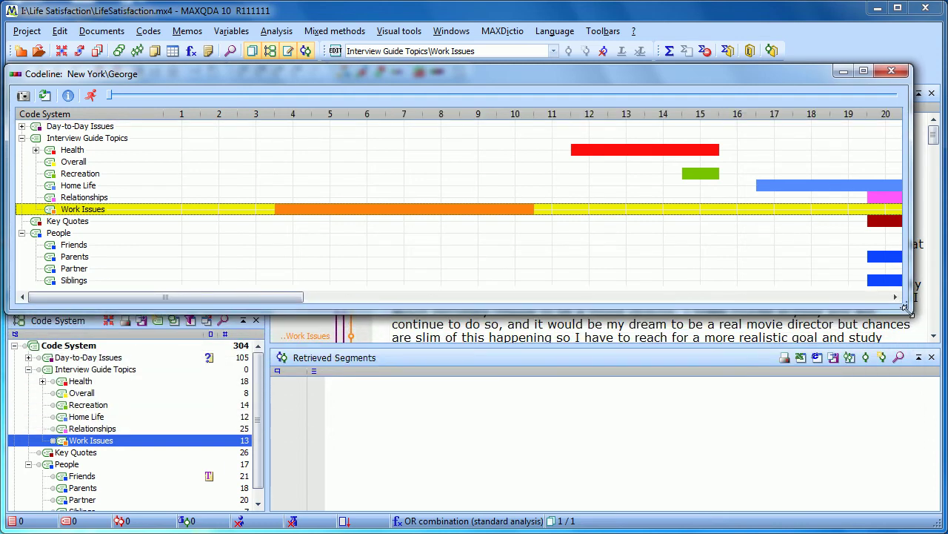
click(110, 99)
drag(109, 99, 210, 98)
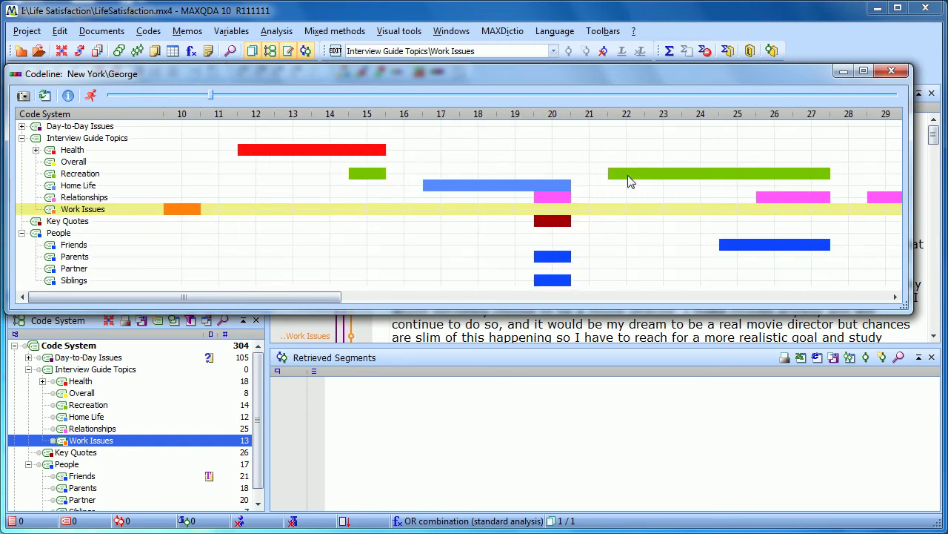
drag(911, 304, 580, 310)
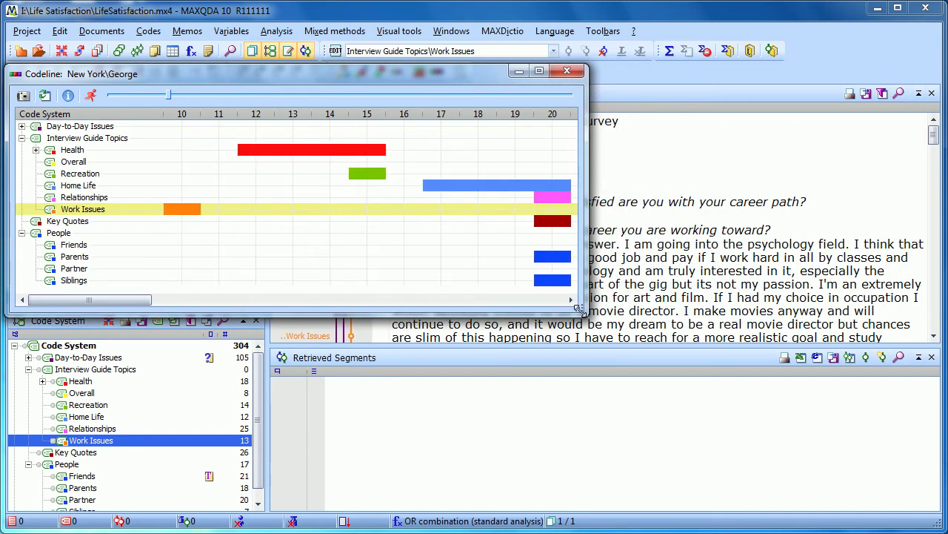
click(23, 96)
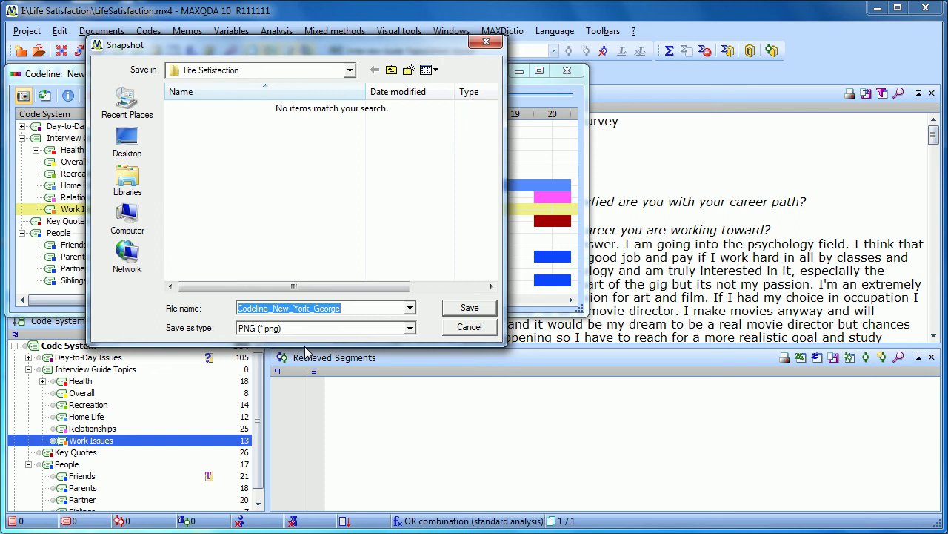
click(470, 327)
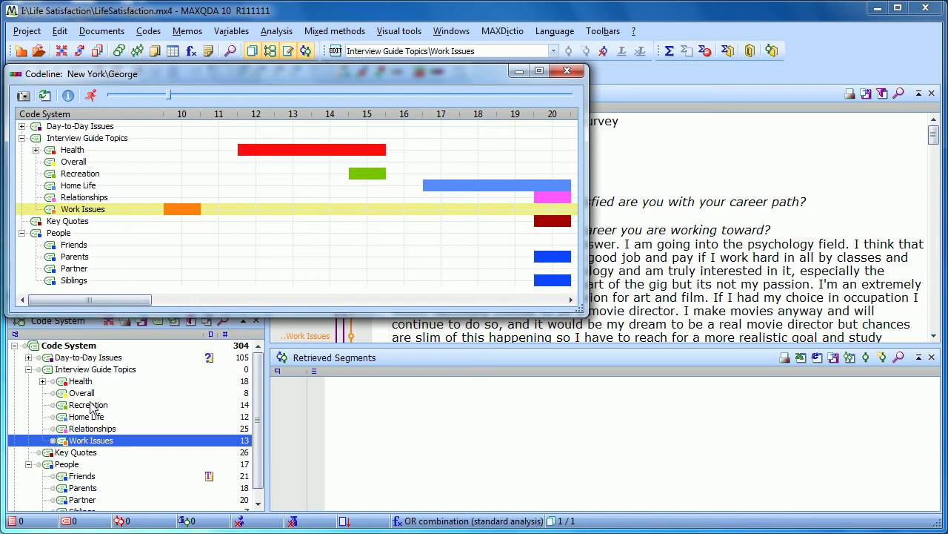
Step: Activate Overall, Recreation, Home Life, Work Issues and Relationships, then slide the chart to paragraphs 27–37
ctrl+click(83, 394)
ctrl+click(88, 404)
ctrl+click(87, 416)
ctrl+click(89, 440)
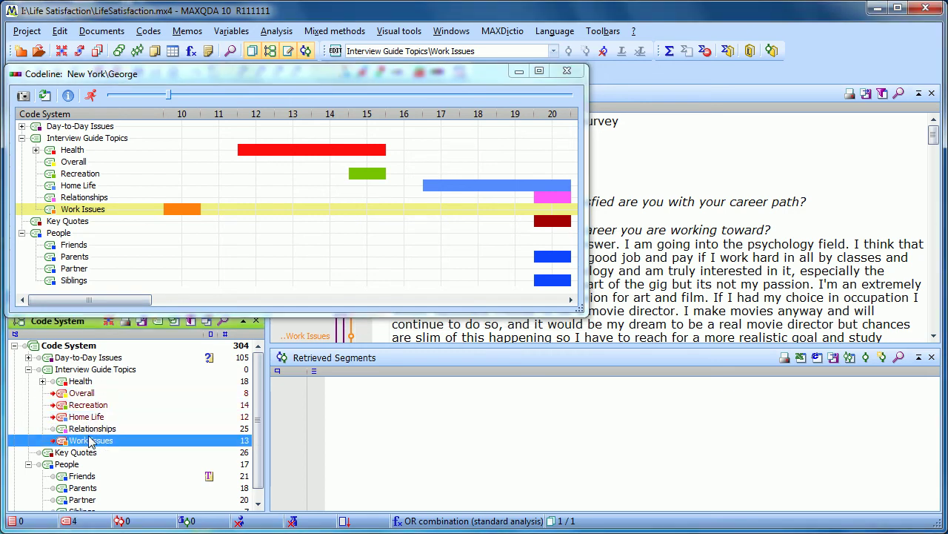
ctrl+click(89, 429)
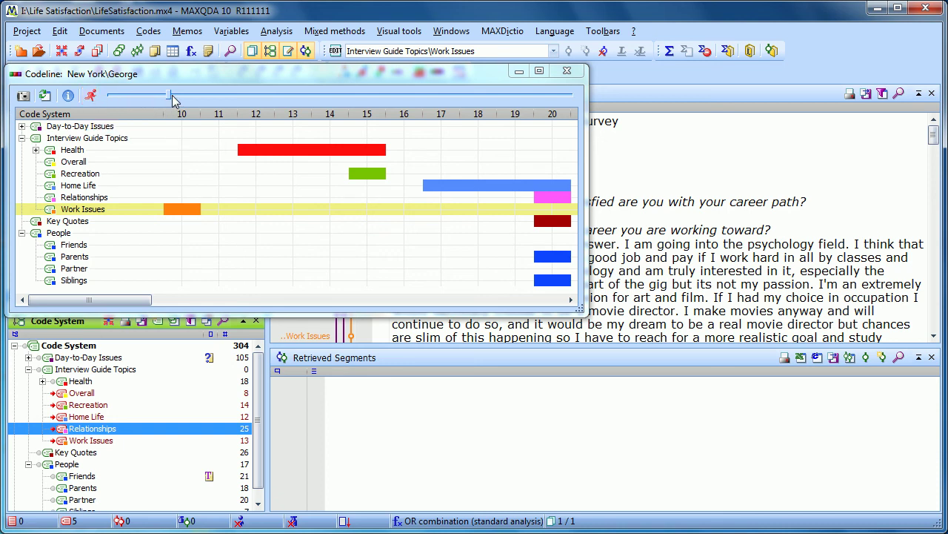
drag(171, 97, 281, 95)
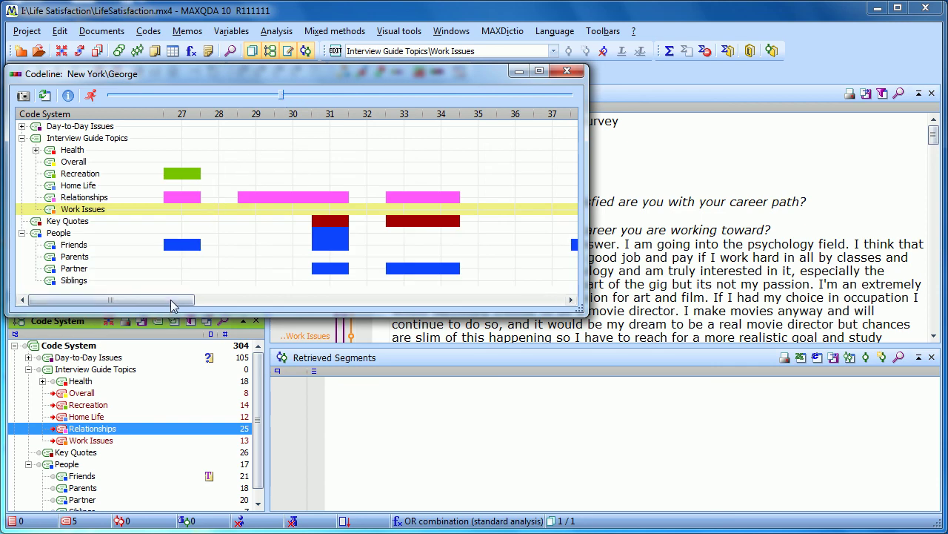